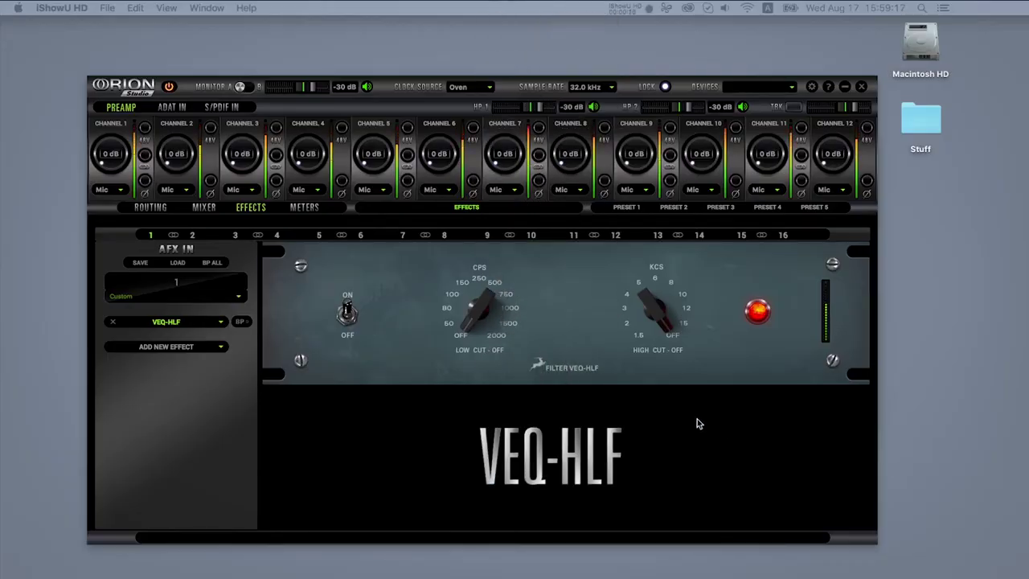
Step: Turn the VEQ-HLF CPS low-cut knob to 80 and the KCS high-cut knob to about 6 kHz
left_click_drag(472, 325, 474, 318)
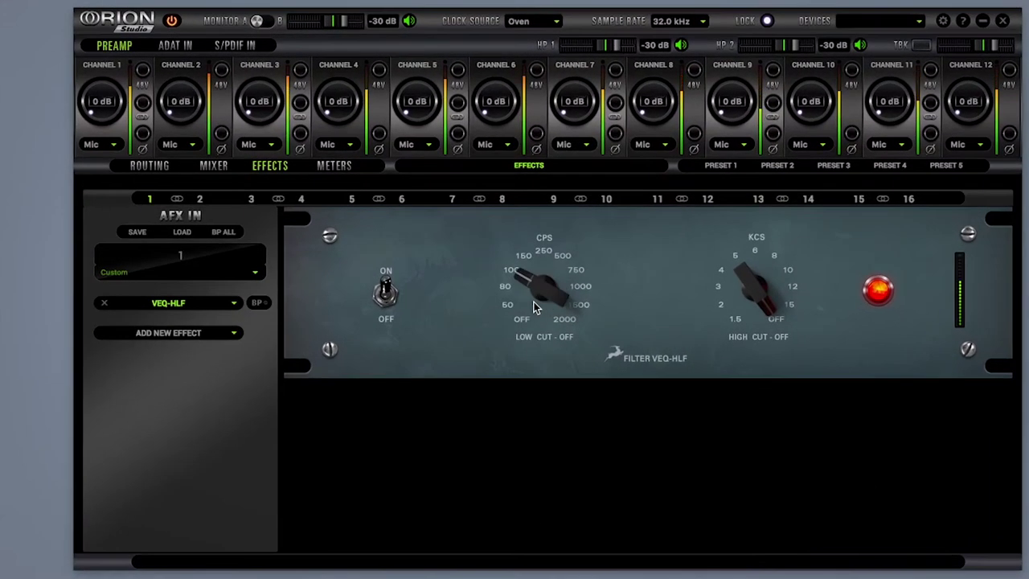
scroll(534, 301, "down", 3)
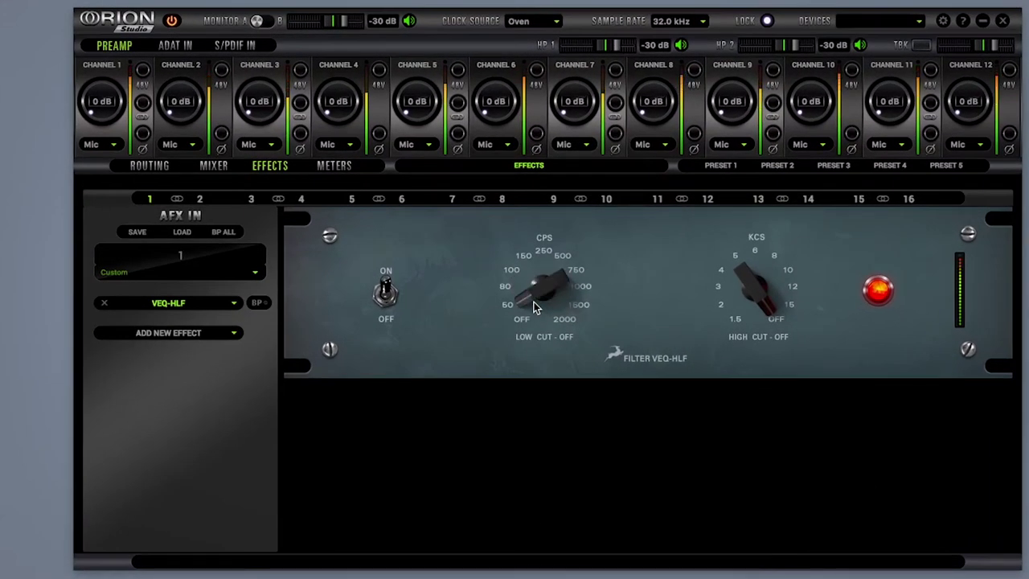
scroll(533, 302, "up", 2)
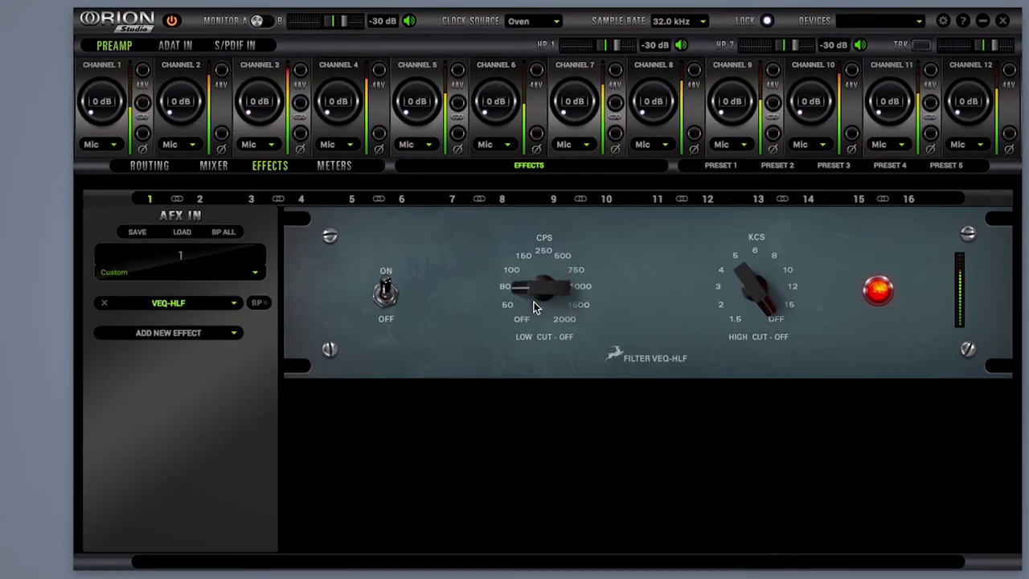
scroll(534, 302, "up", 2)
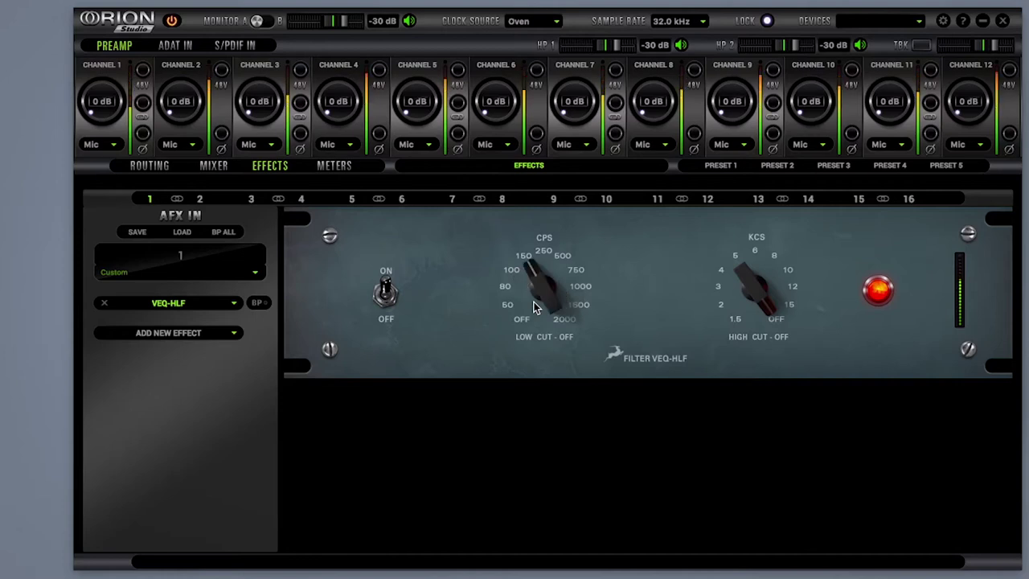
scroll(534, 301, "up", 1)
scroll(534, 301, "up", 1)
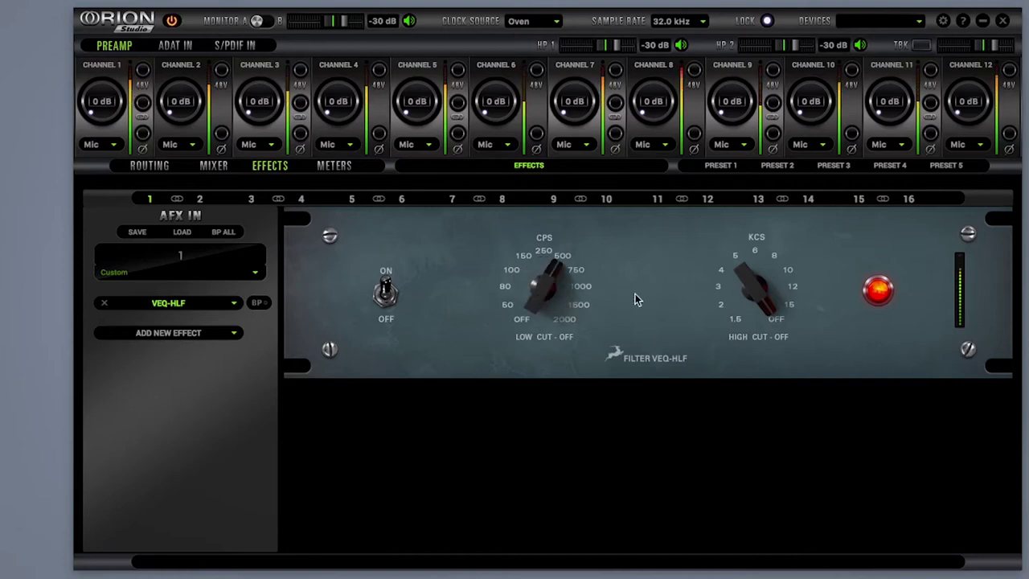
scroll(772, 307, "down", 1)
scroll(771, 303, "down", 3)
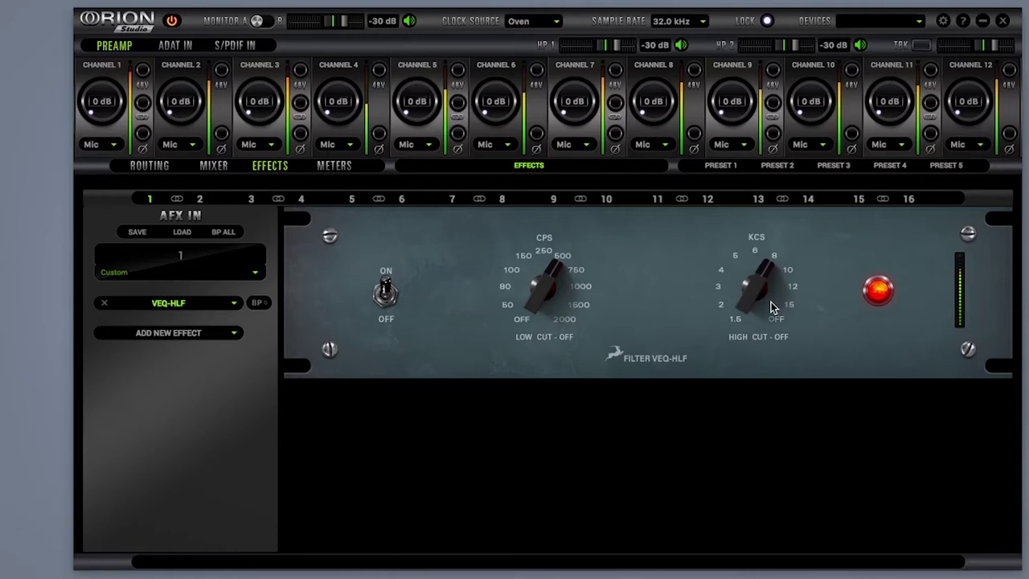
scroll(771, 302, "up", 1)
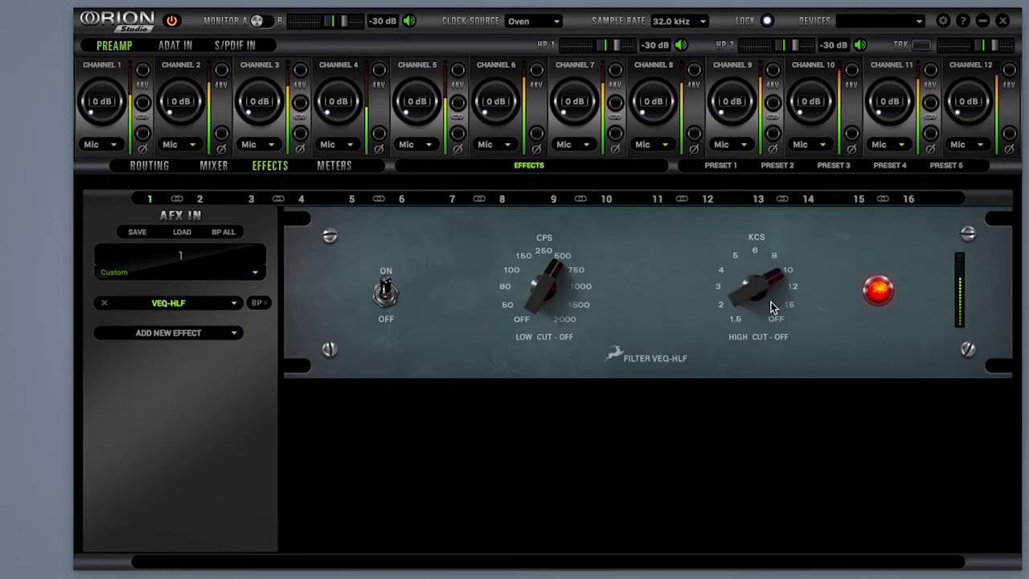
scroll(551, 298, "down", 3)
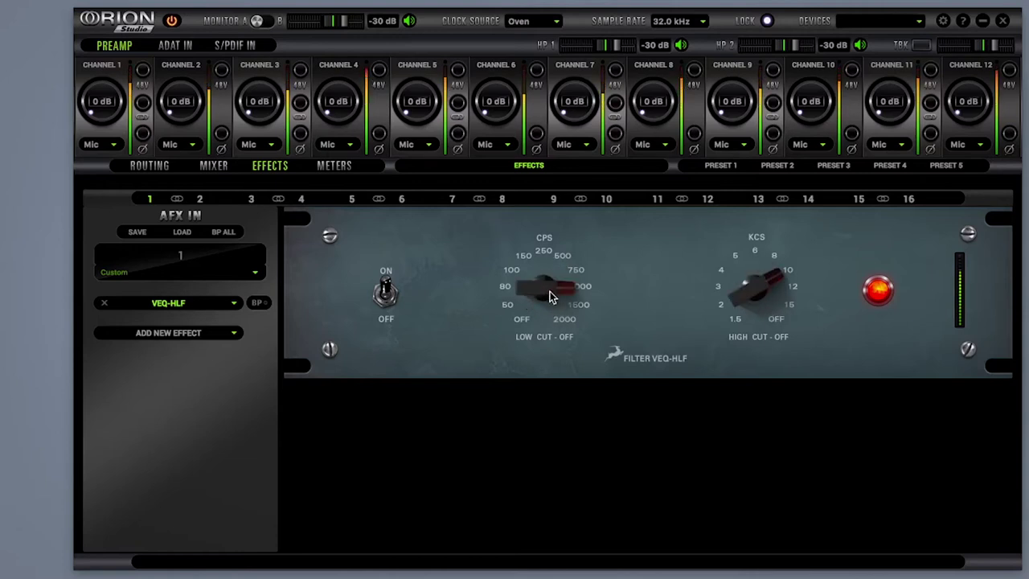
scroll(551, 295, "up", 3)
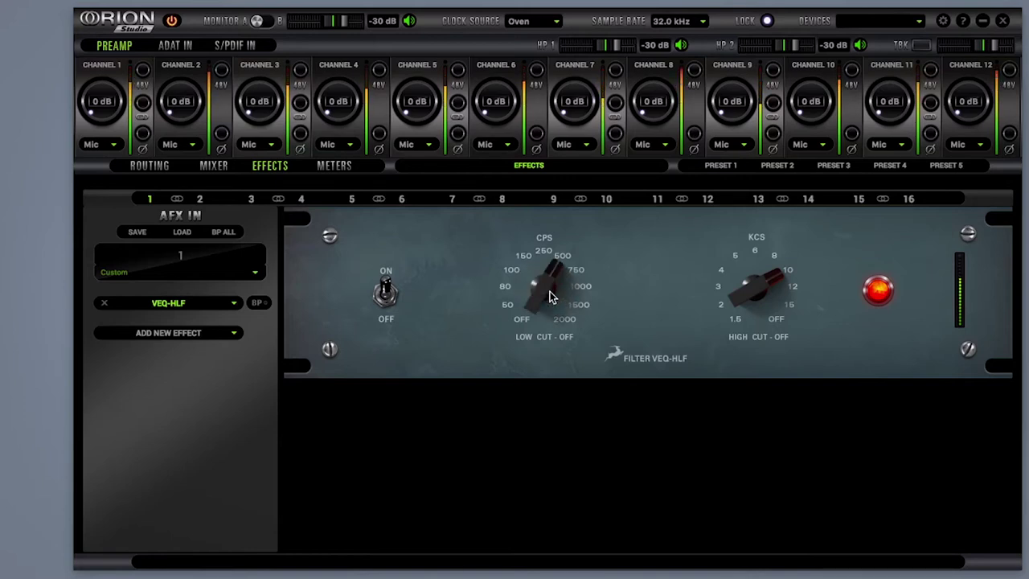
scroll(550, 293, "down", 2)
scroll(551, 293, "down", 2)
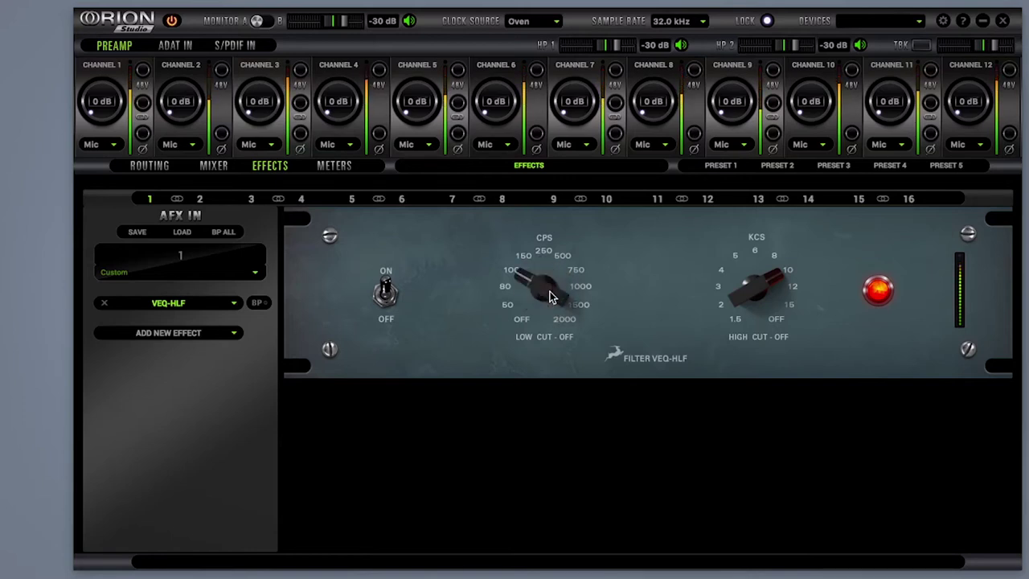
scroll(762, 303, "down", 2)
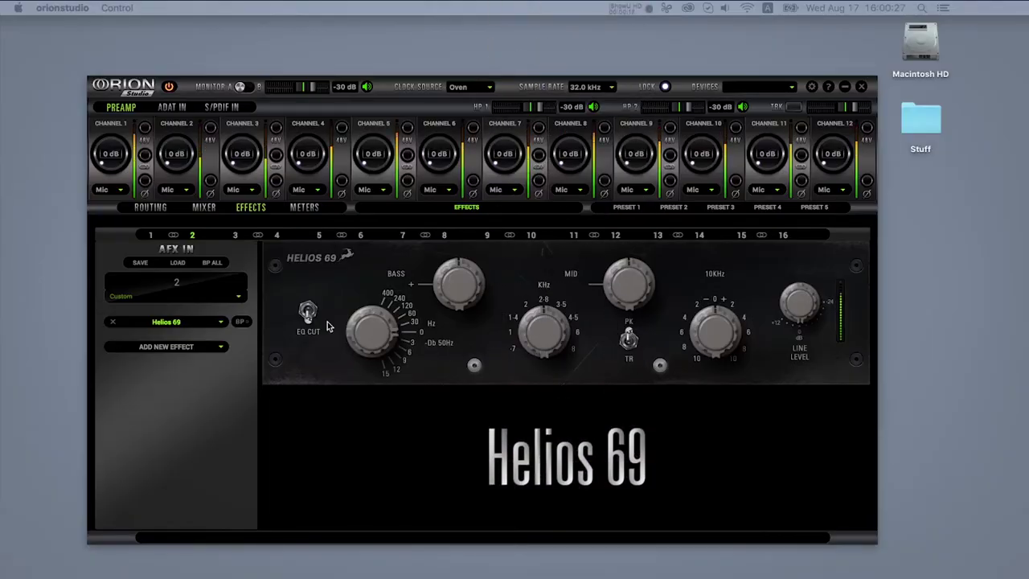
Step: Toggle the Helios 69 EQ CUT on and off, then shift the bass frequency and raise the bass gain
left_click(306, 312)
left_click(306, 313)
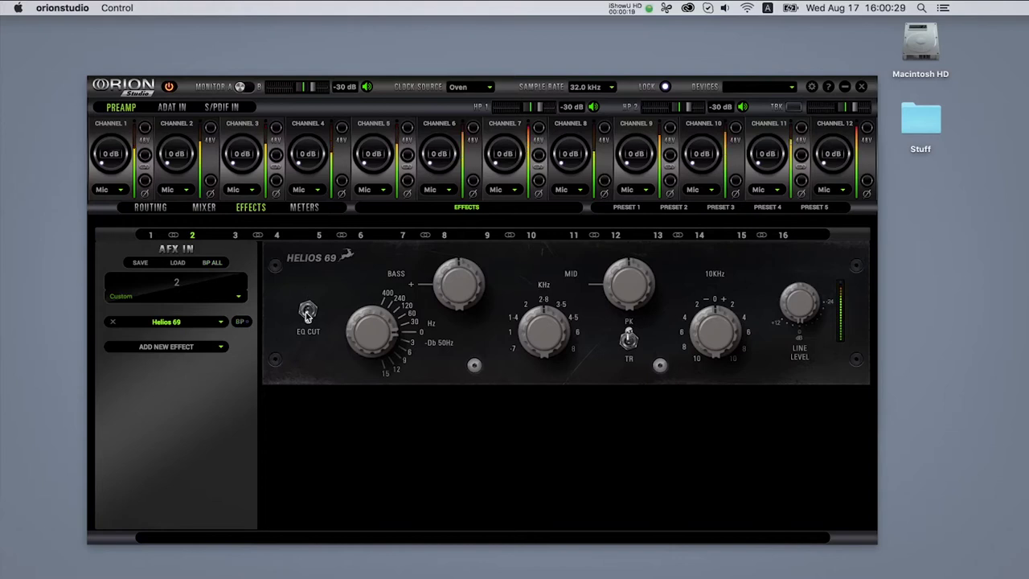
left_click(368, 339)
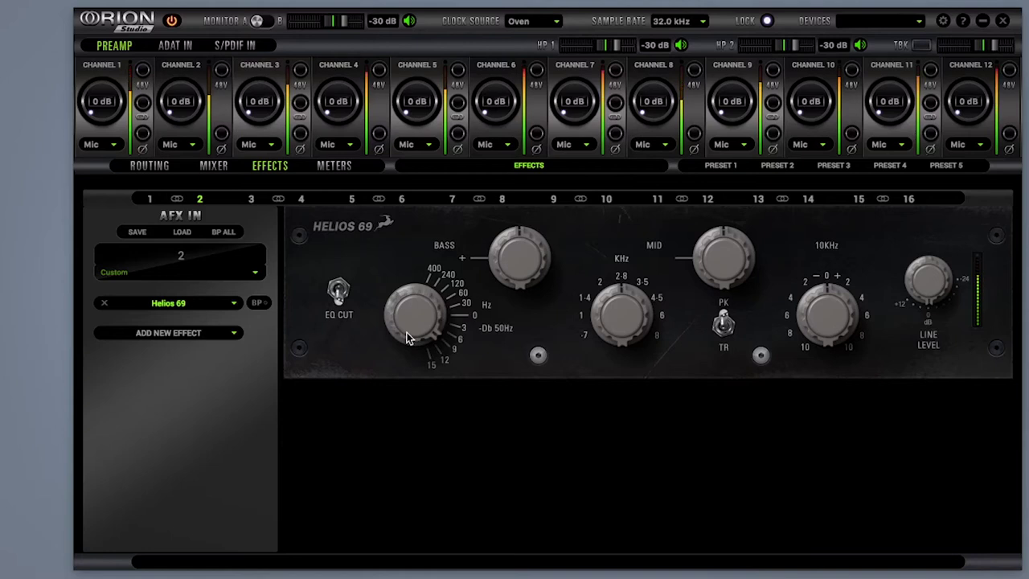
scroll(406, 332, "up", 5)
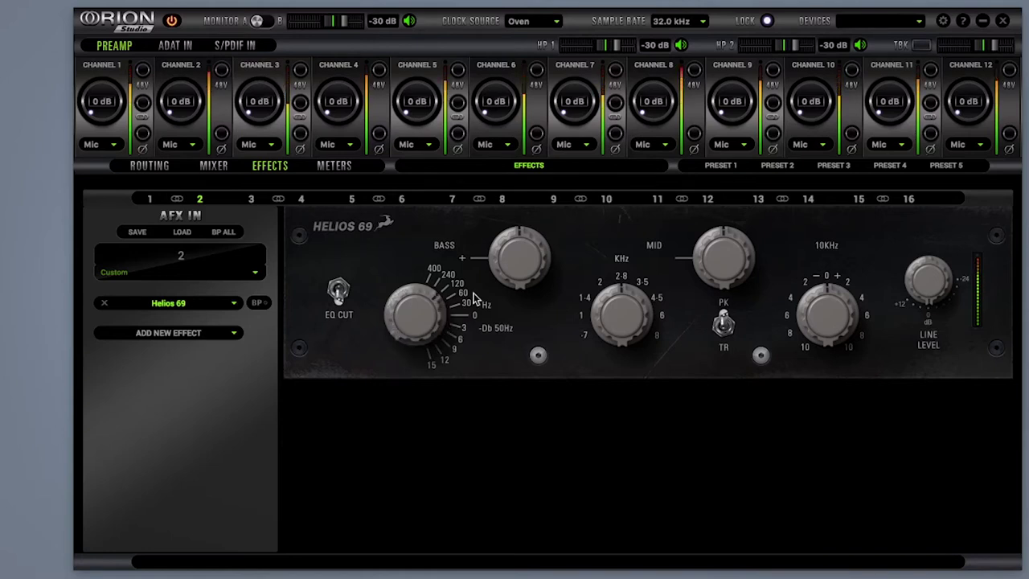
scroll(506, 281, "up", 4)
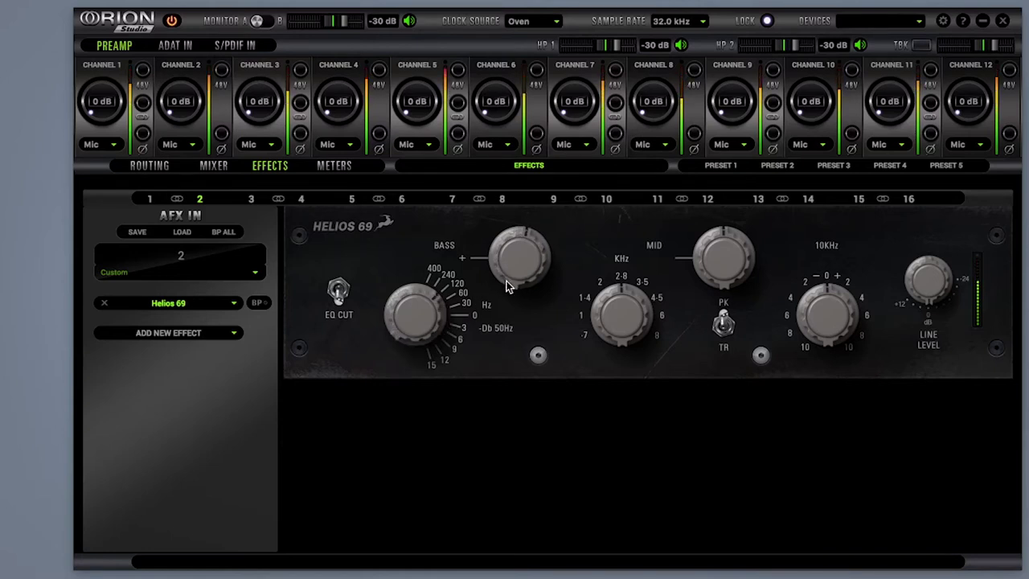
scroll(506, 281, "up", 3)
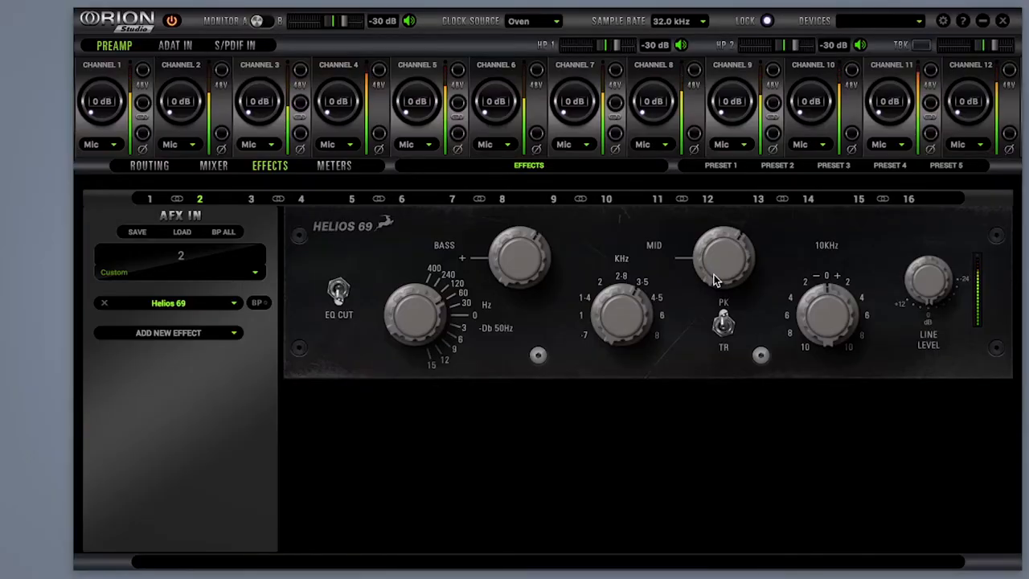
Step: Nudge the Helios 69 MID knob and switch the mid band's PK/TR mode
scroll(714, 274, "up", 1)
scroll(714, 274, "down", 2)
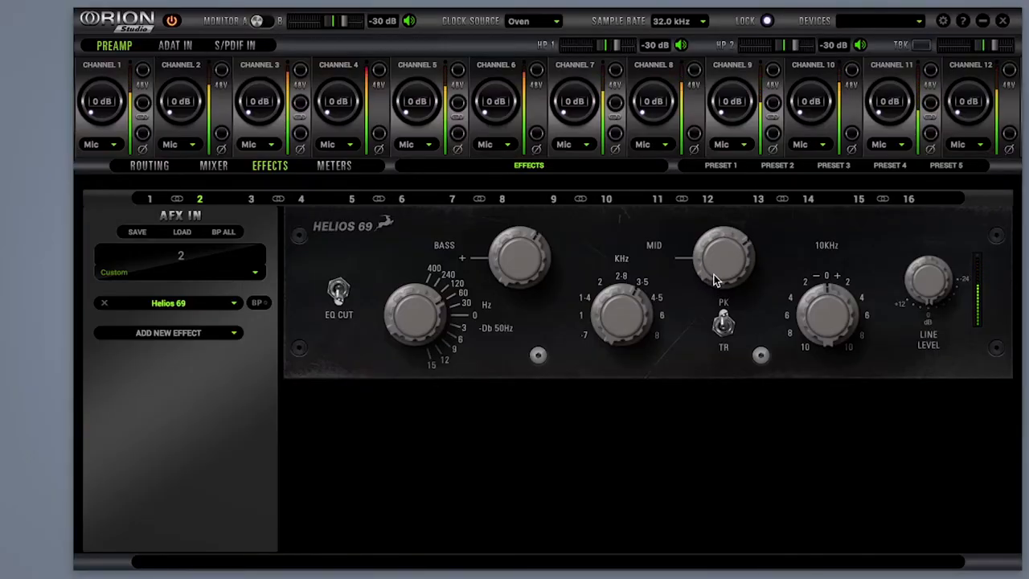
scroll(817, 321, "up", 2)
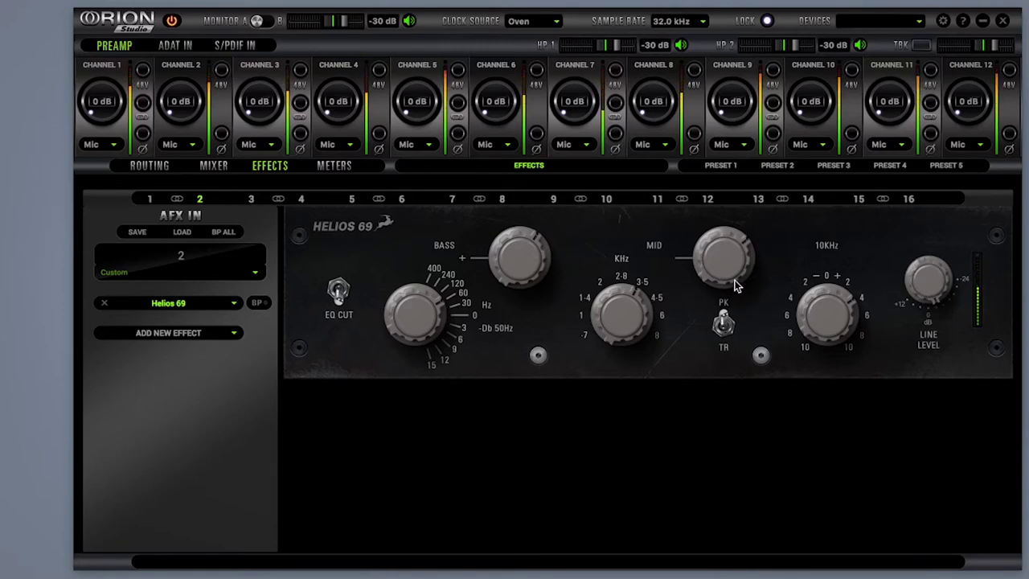
left_click(723, 325)
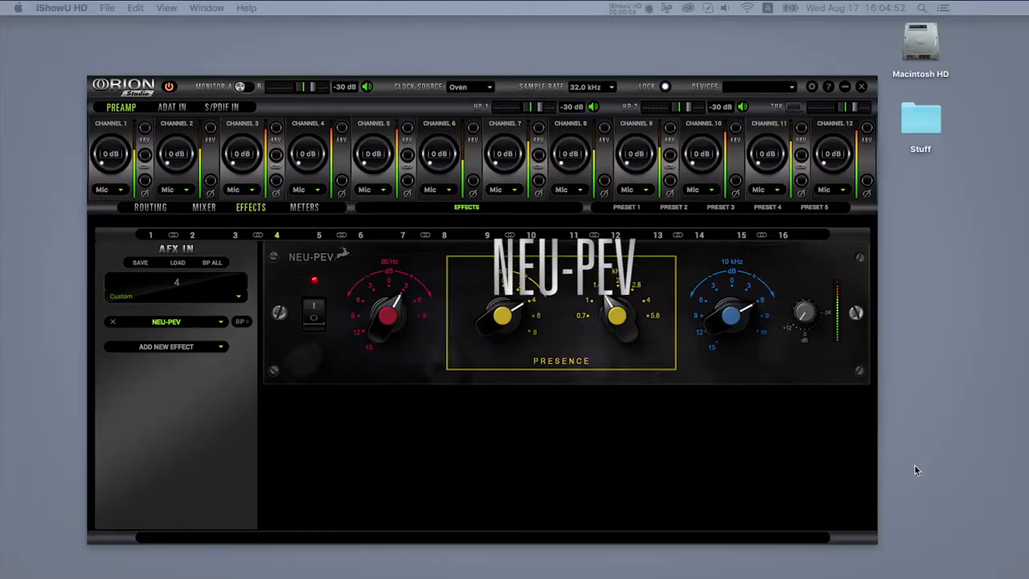
Step: Reset the NEU-PEV 60 Hz, presence and 10 kHz gains to 0, then cut 10 kHz by about 6
double_click(389, 313)
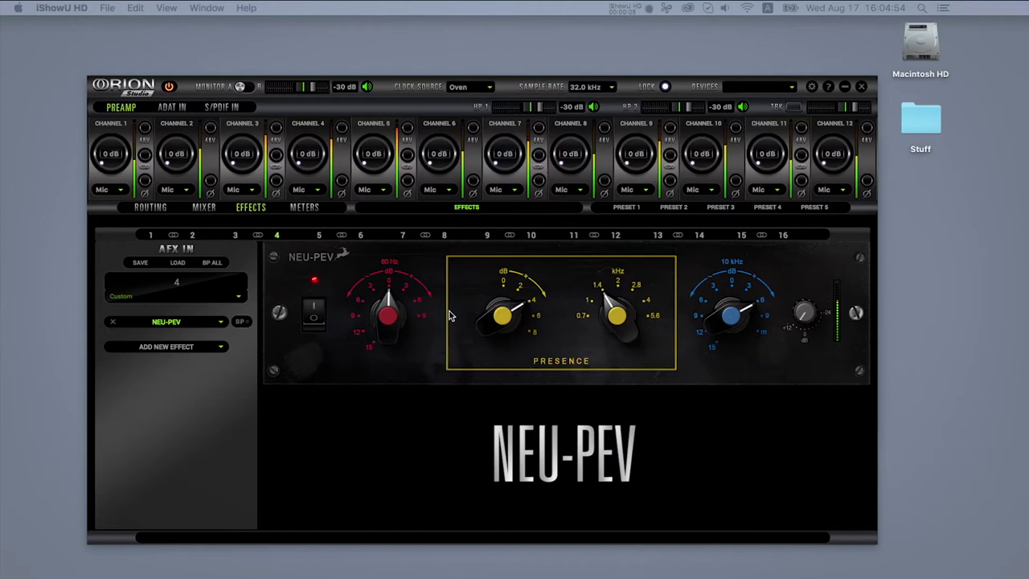
double_click(502, 315)
double_click(708, 325)
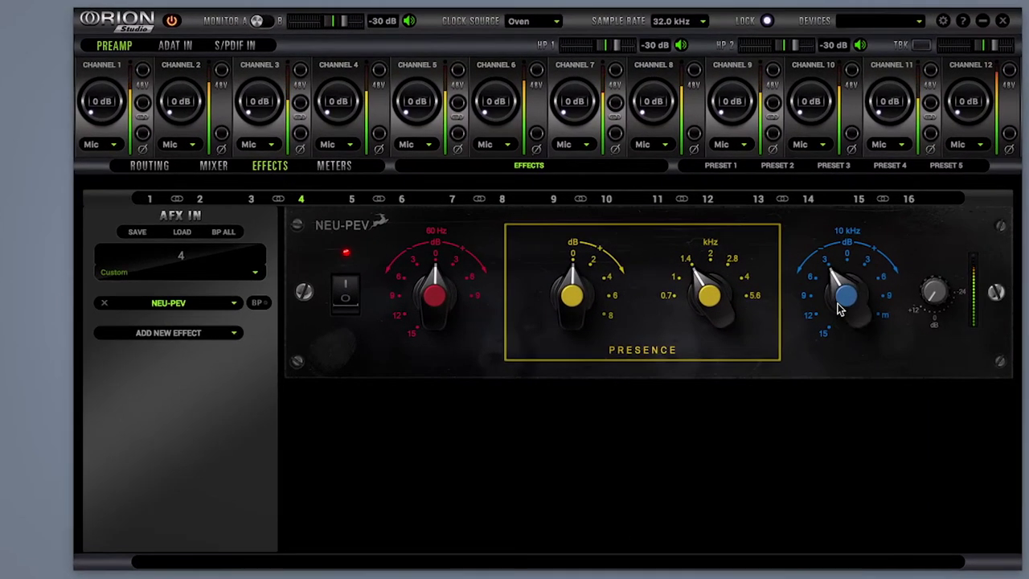
left_click_drag(839, 310, 860, 274)
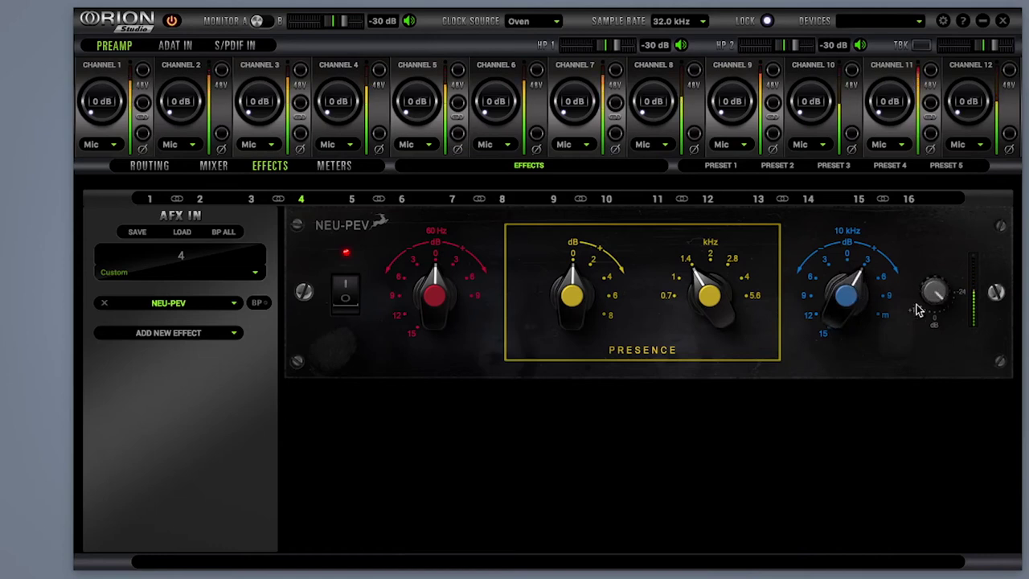
left_click_drag(844, 294, 854, 306)
Step: Set the presence frequency to 2 kHz, boost 60 Hz by about 9 and fine-tune the presence gain
double_click(704, 299)
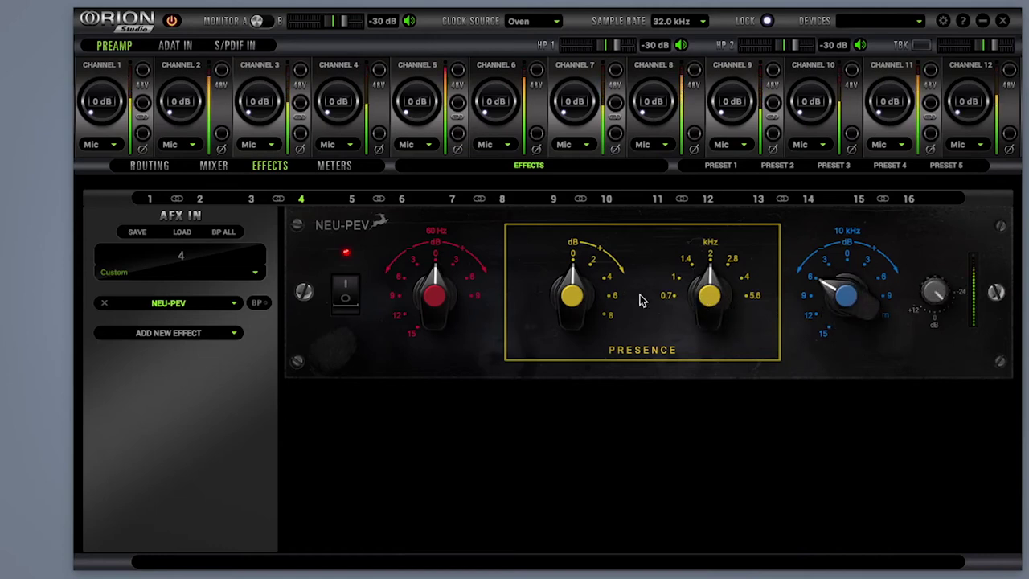
left_click_drag(587, 294, 586, 288)
left_click_drag(431, 292, 428, 288)
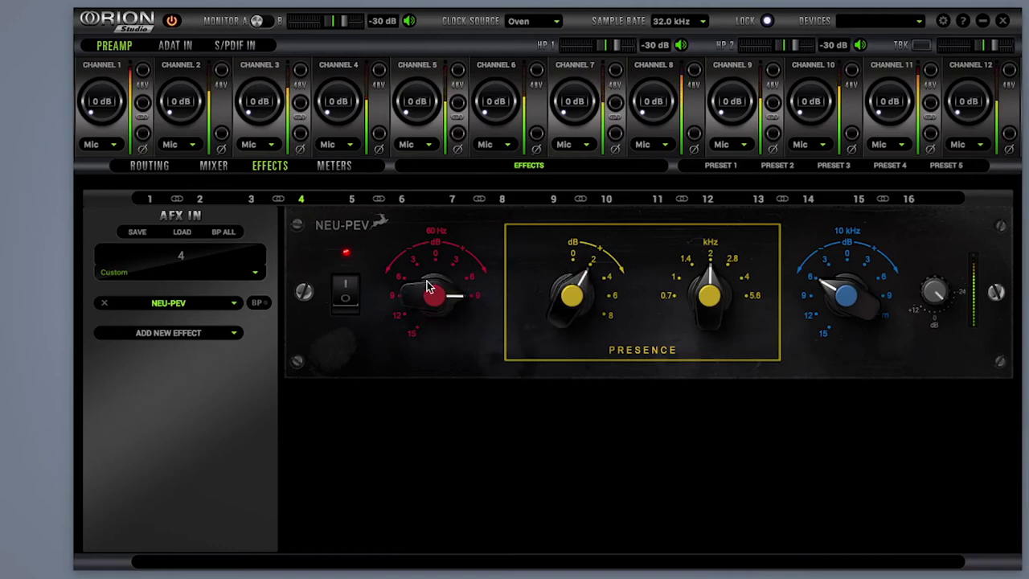
double_click(567, 296)
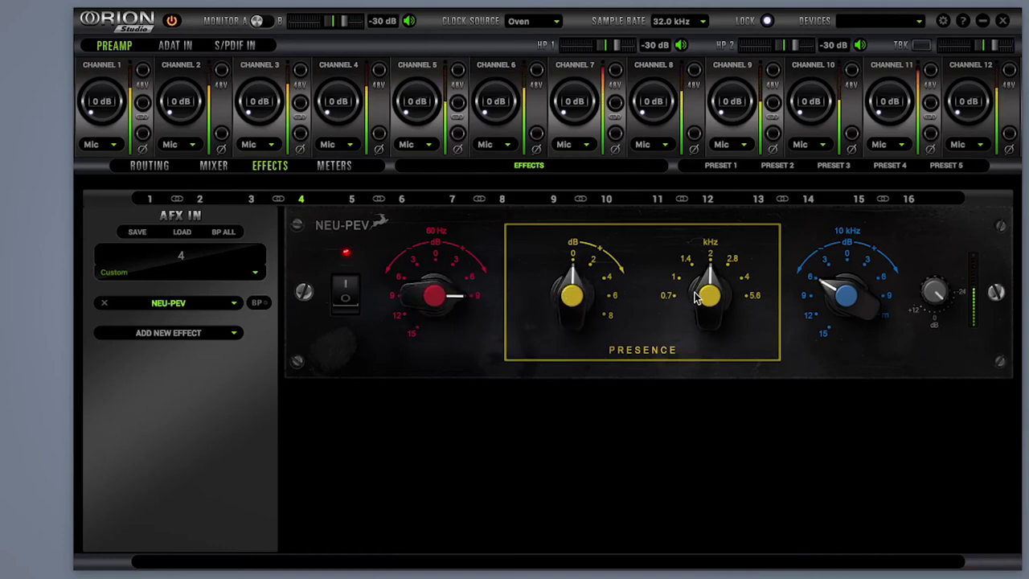
scroll(695, 294, "up", 2)
scroll(576, 303, "up", 3)
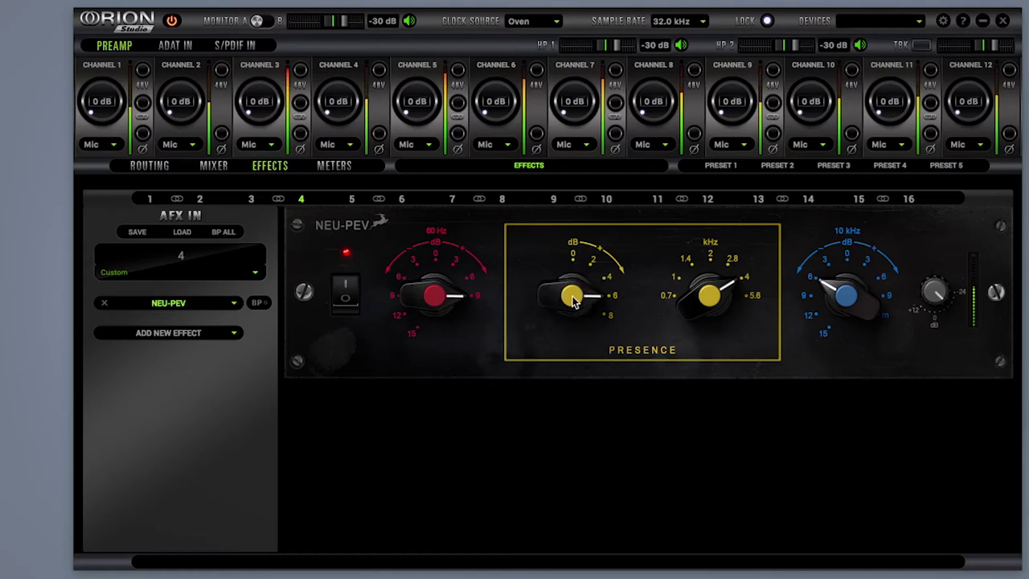
scroll(836, 302, "up", 3)
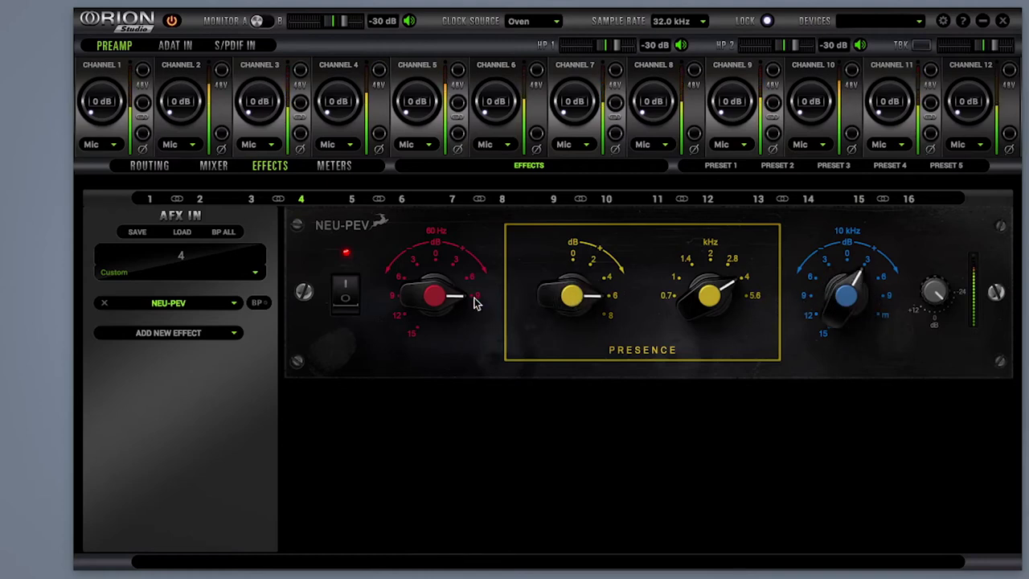
scroll(447, 301, "down", 2)
scroll(447, 301, "down", 2)
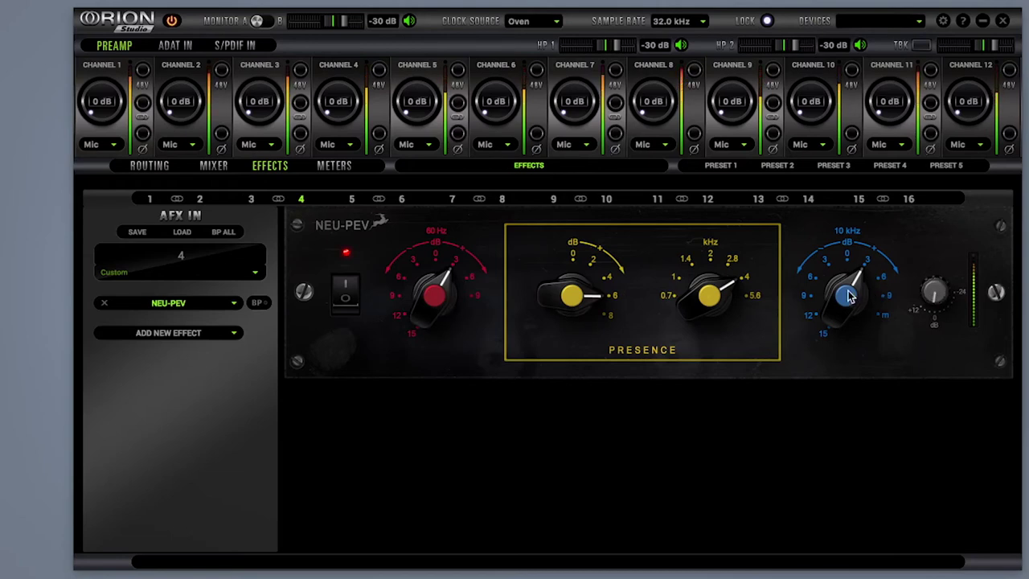
scroll(848, 296, "up", 3)
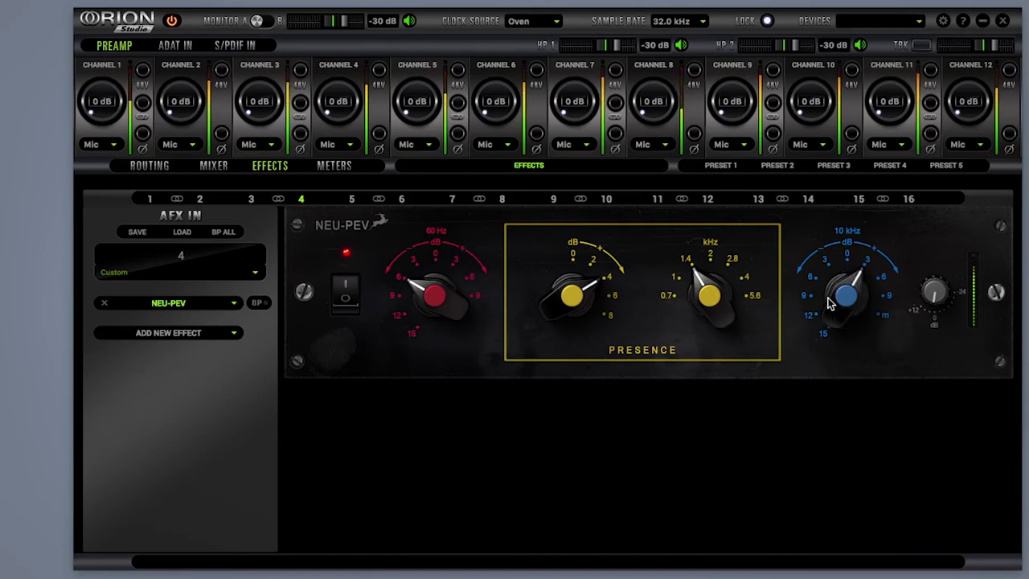
scroll(830, 303, "down", 1)
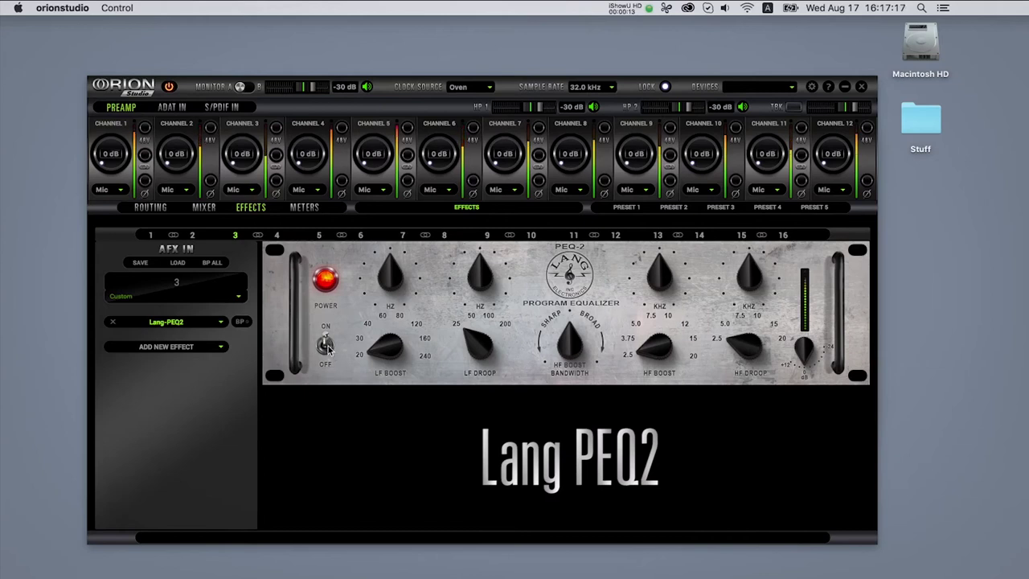
Step: Switch the Lang PEQ2 off and back on, then raise its LF Boost amount
left_click(325, 345)
left_click(324, 345)
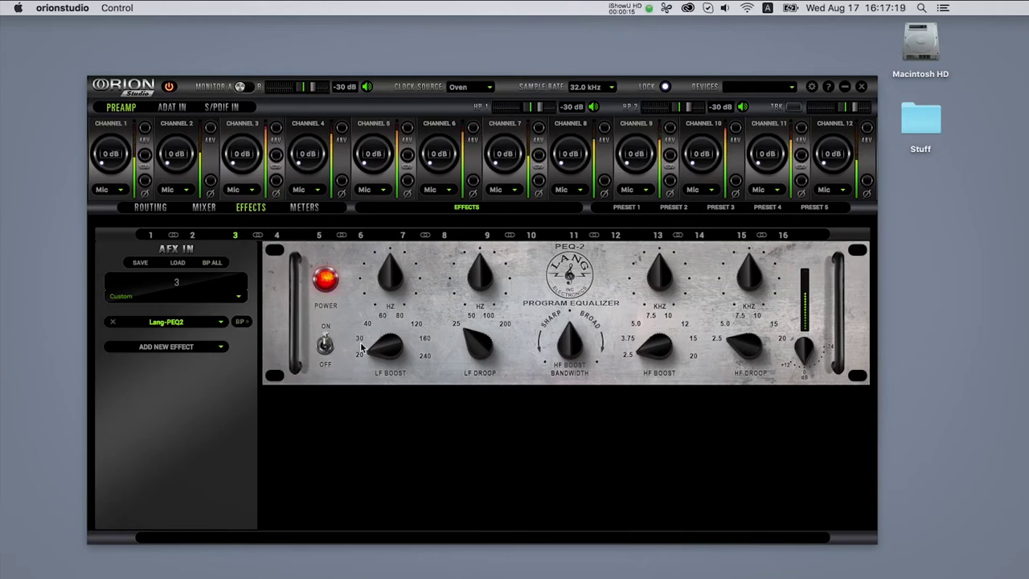
scroll(384, 351, "up", 2)
left_click_drag(384, 351, 381, 303)
scroll(383, 285, "up", 1)
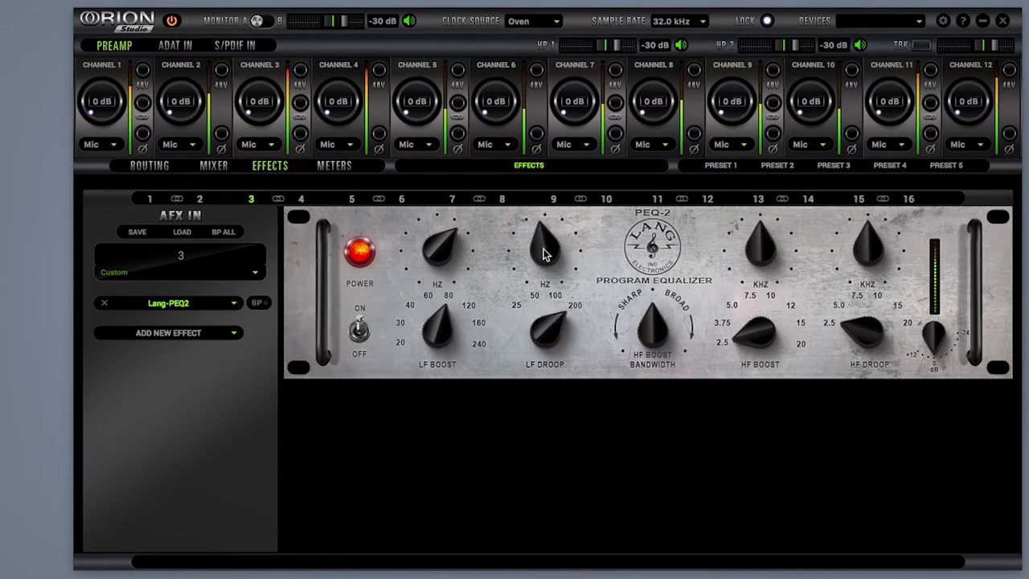
Step: Lower LF Droop toward 50 Hz, sharpen the bandwidth, raise HF Boost kHz and move HF Droop toward 5.0
left_click_drag(542, 261, 541, 275)
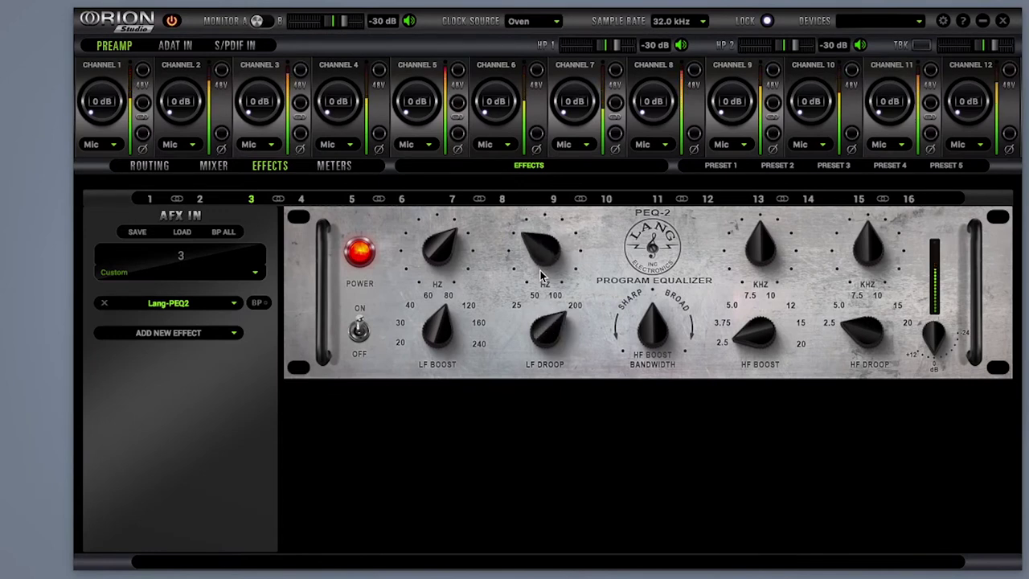
left_click_drag(652, 330, 657, 336)
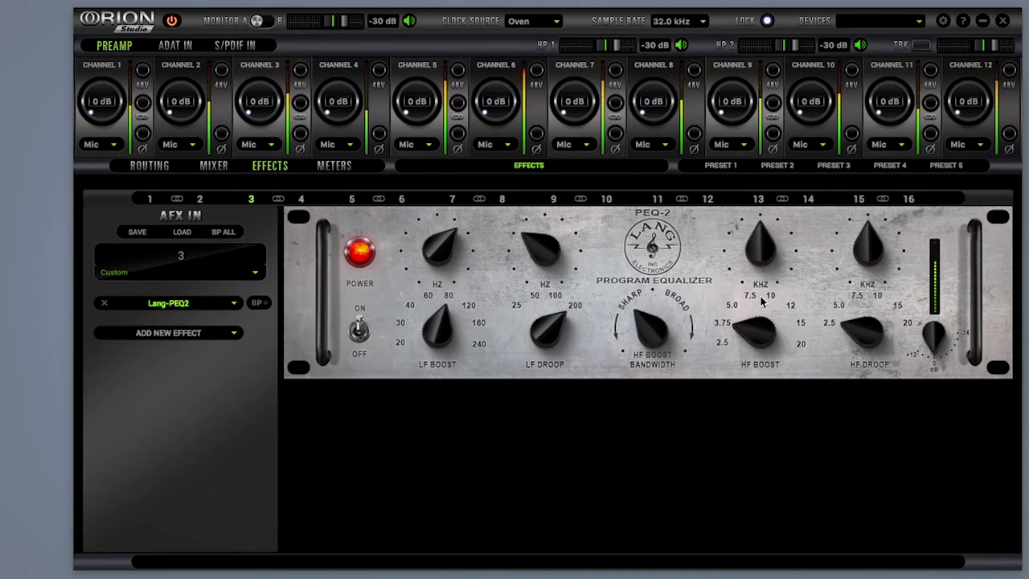
left_click_drag(764, 260, 763, 254)
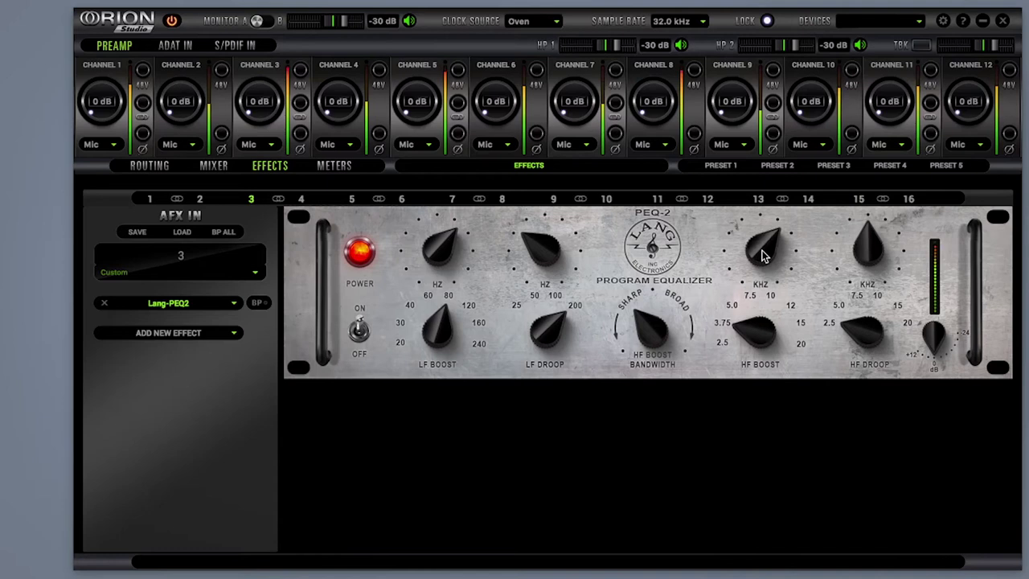
left_click_drag(862, 327, 865, 336)
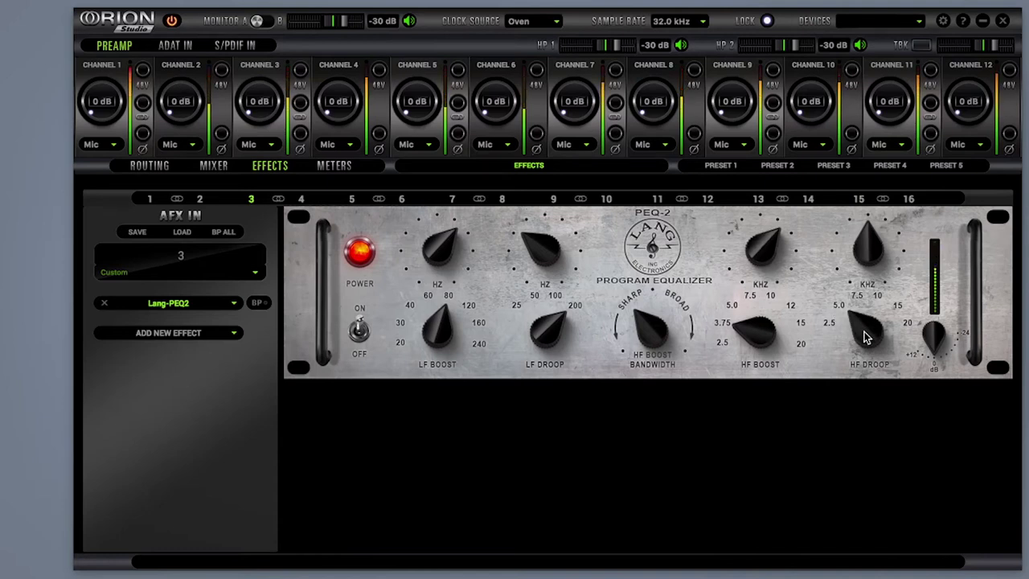
Step: Fine-tune the Lang PEQ2 HF Droop, settling back near 2.5 with a slight increase
left_click_drag(865, 337, 866, 336)
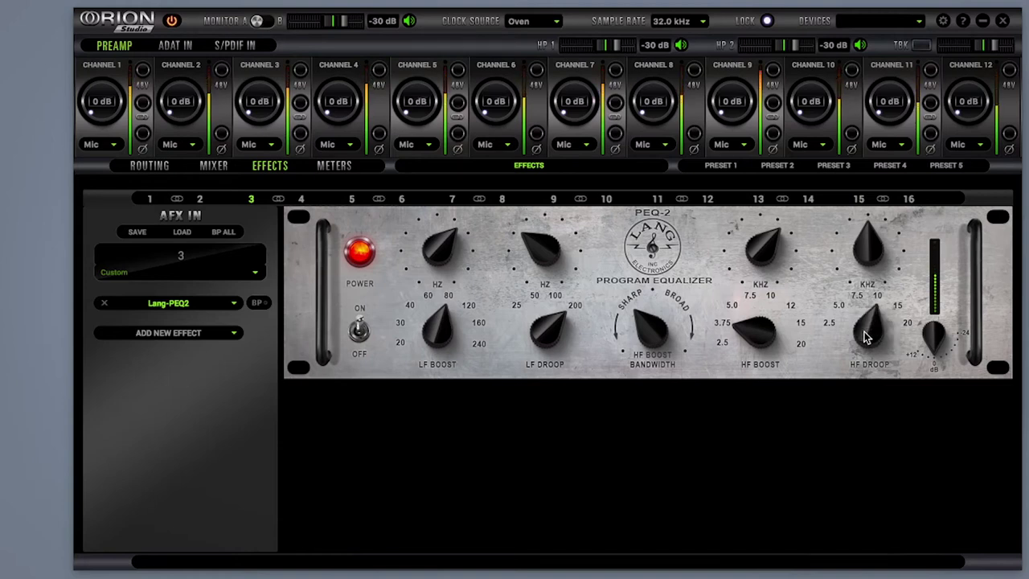
mouse_move(856, 266)
left_mouse_down()
mouse_move(859, 257)
mouse_move(863, 285)
left_mouse_up()
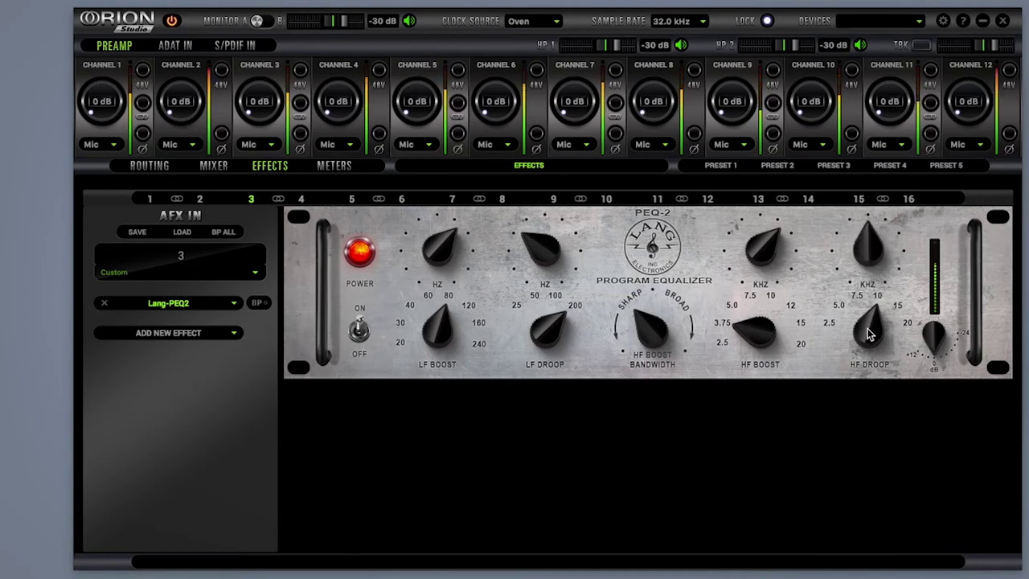
left_click_drag(867, 332, 867, 332)
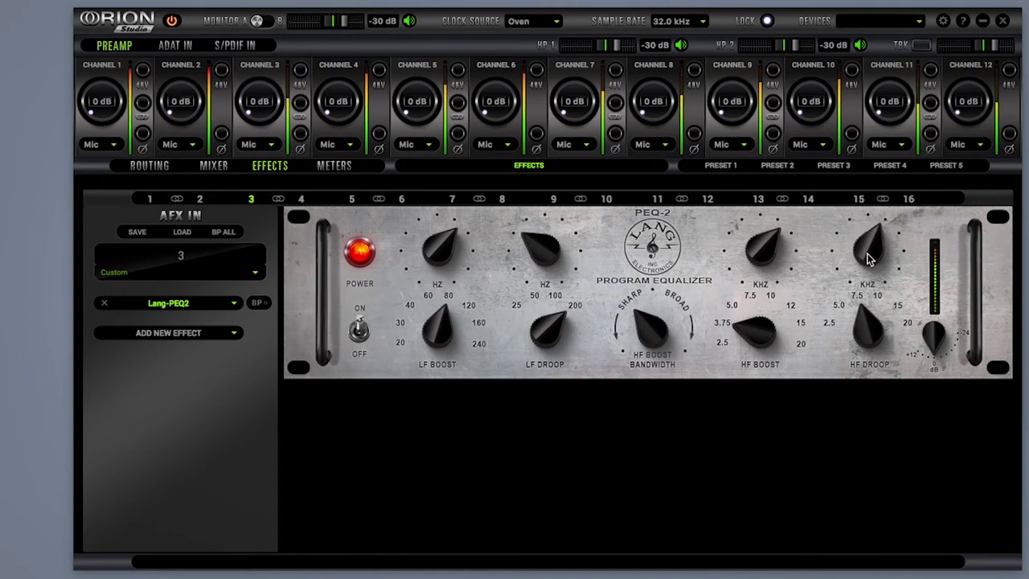
left_click_drag(867, 253, 871, 248)
Step: Widen the boost bandwidth toward Broad and adjust the LF Boost setting
left_click_drag(643, 335, 643, 334)
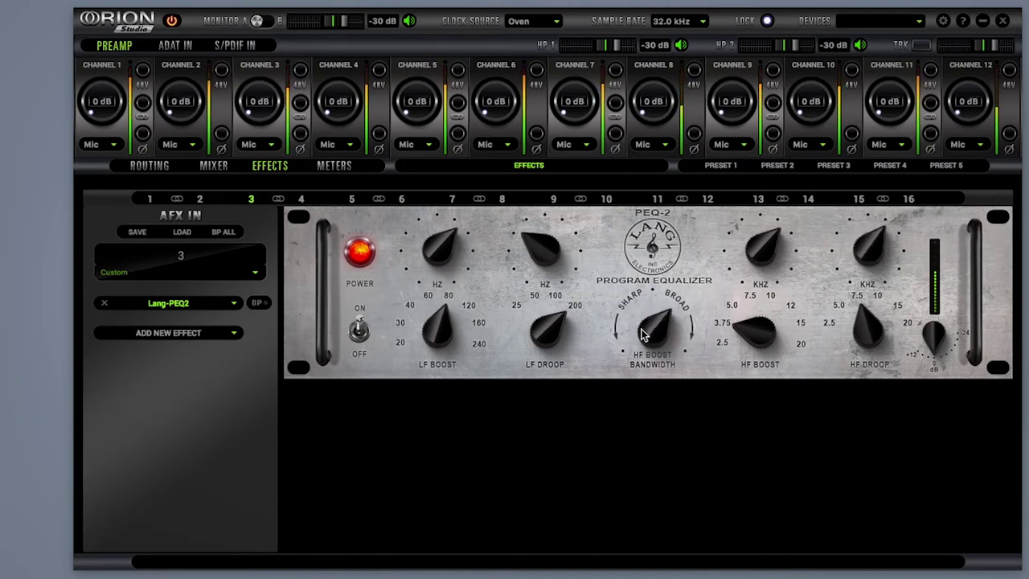
mouse_move(442, 256)
left_mouse_down()
mouse_move(473, 255)
mouse_move(448, 243)
left_mouse_up()
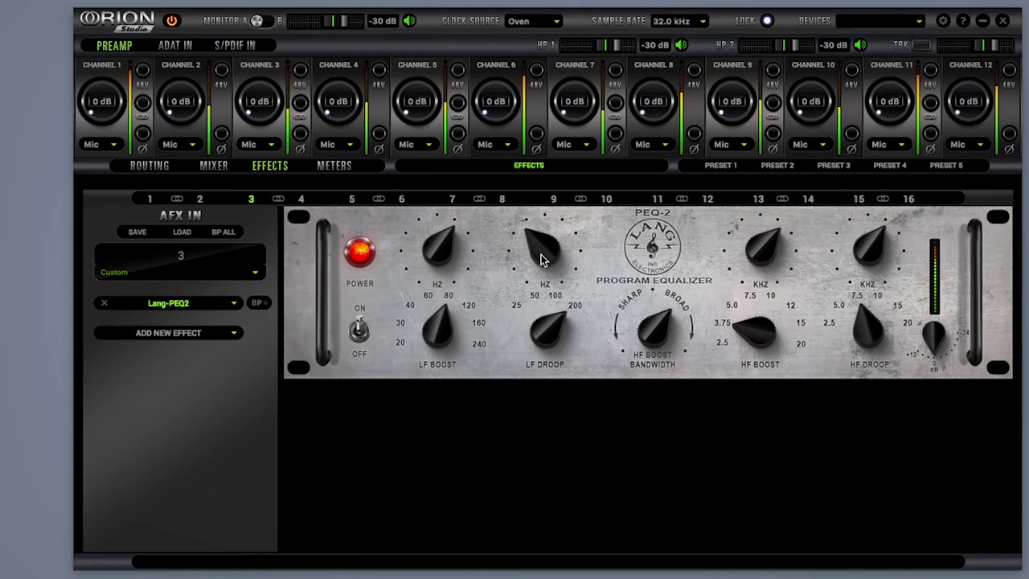
scroll(557, 328, "down", 5)
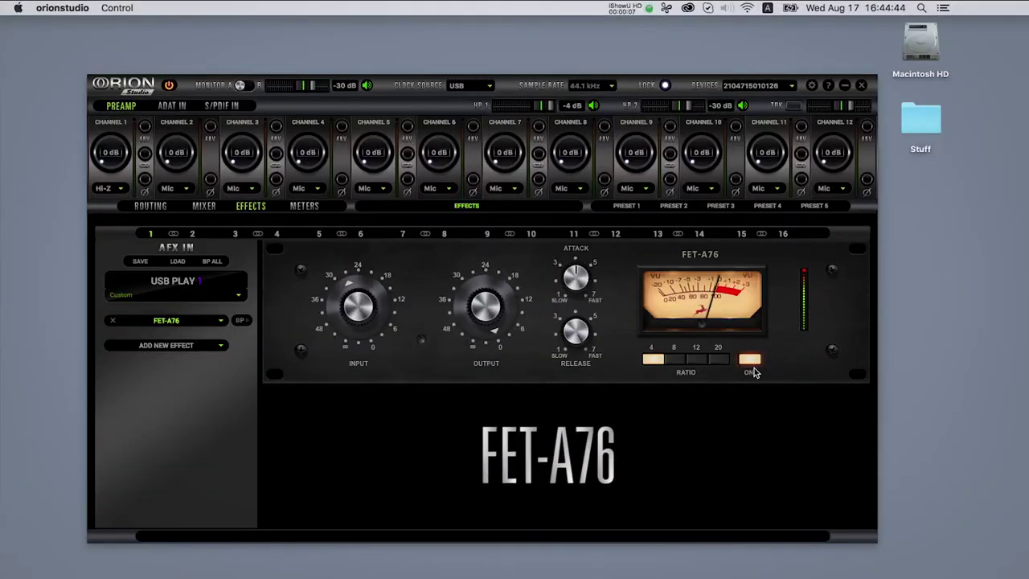
Step: Bypass and re-enable the FET-A76, then raise its Input and nudge the Output up
left_click(751, 361)
left_click(751, 362)
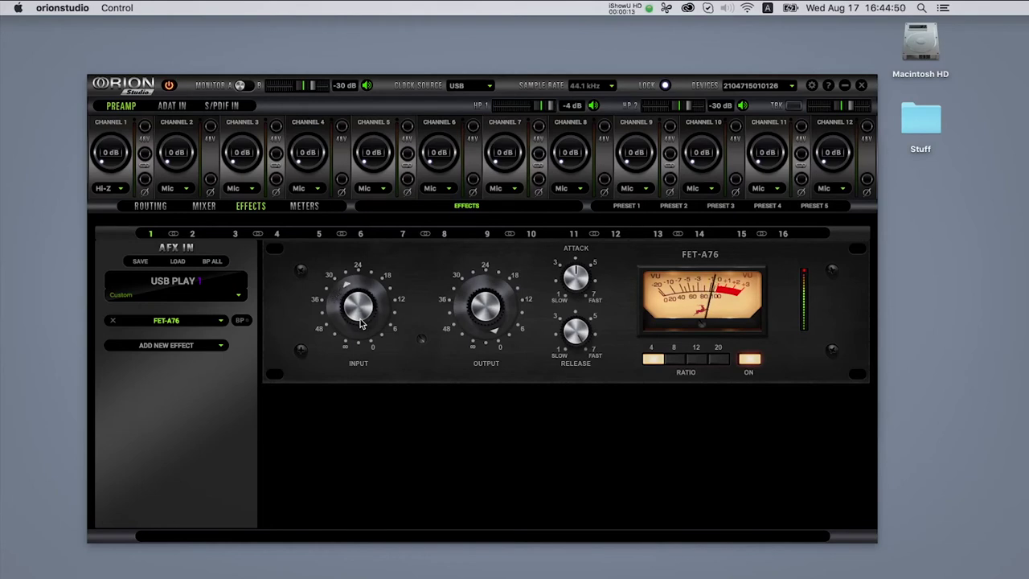
left_click_drag(474, 324, 474, 306)
left_click_drag(392, 317, 392, 305)
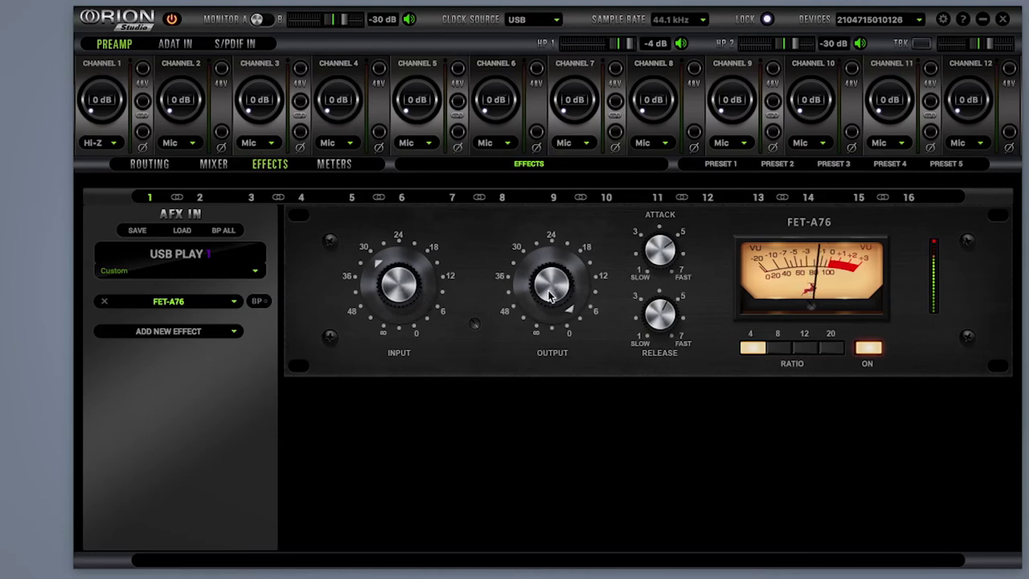
scroll(418, 293, "up", 2)
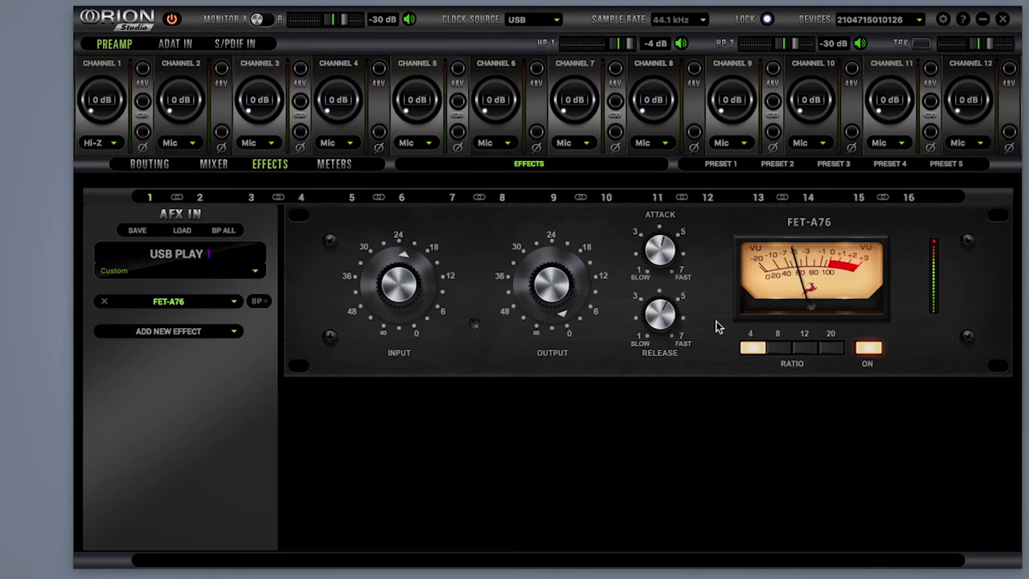
Step: Compare FET-A76 bypass and ratios 20, 12 and 8, then ease Input toward 30 and raise Output slightly
left_click(869, 348)
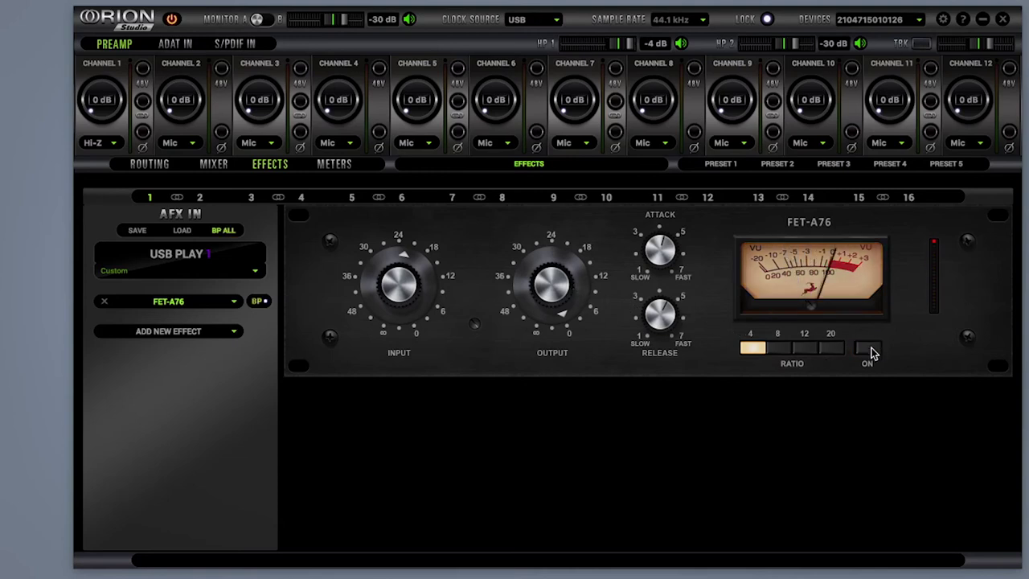
left_click(871, 352)
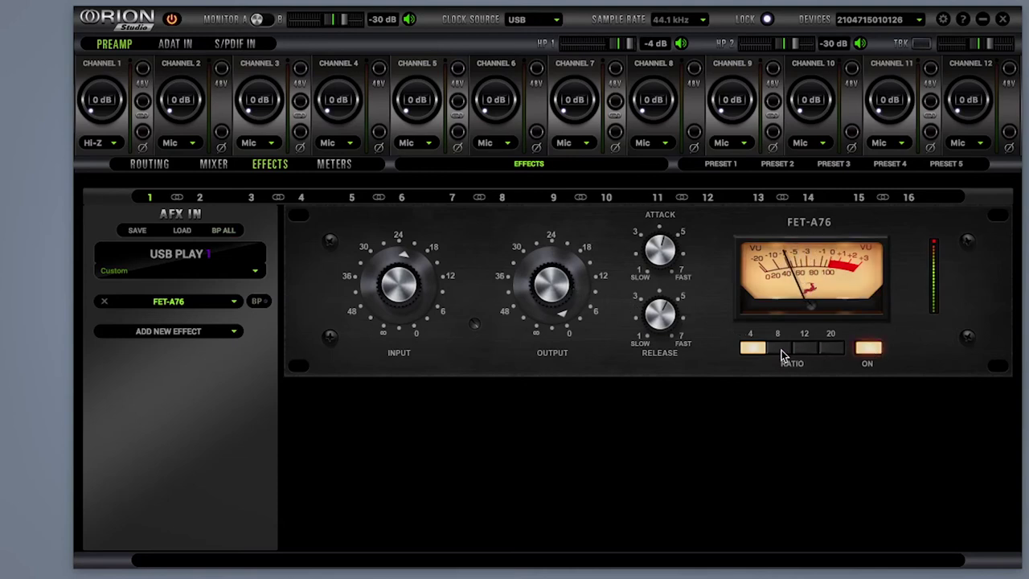
left_click(832, 350)
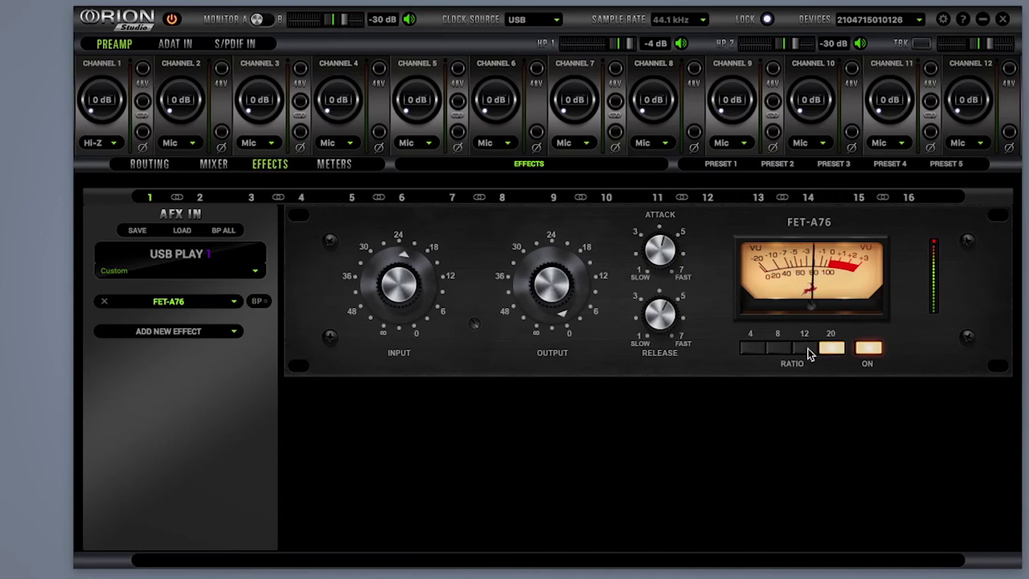
left_click(805, 350)
left_click(780, 350)
scroll(412, 277, "down", 1)
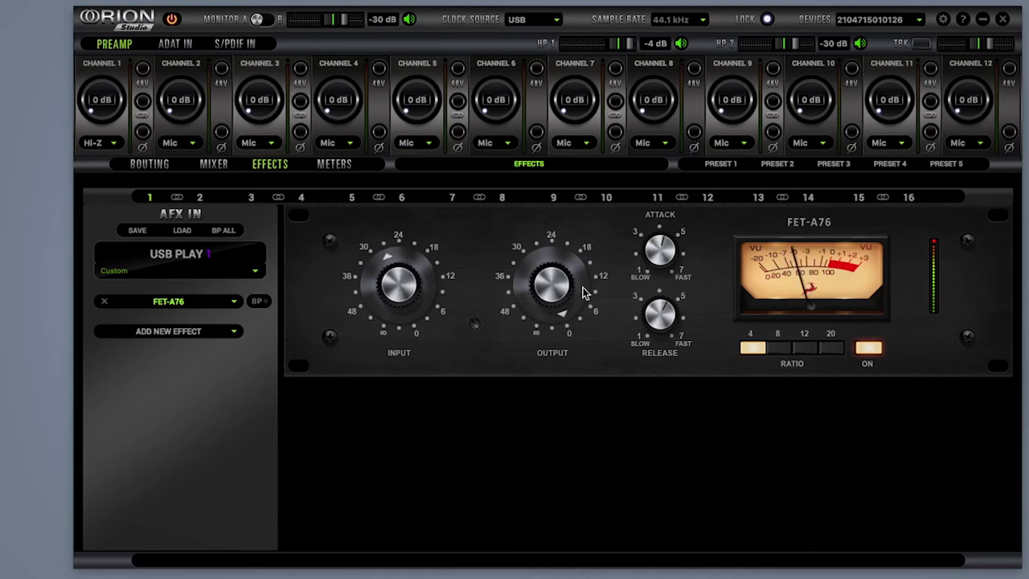
scroll(584, 293, "up", 1)
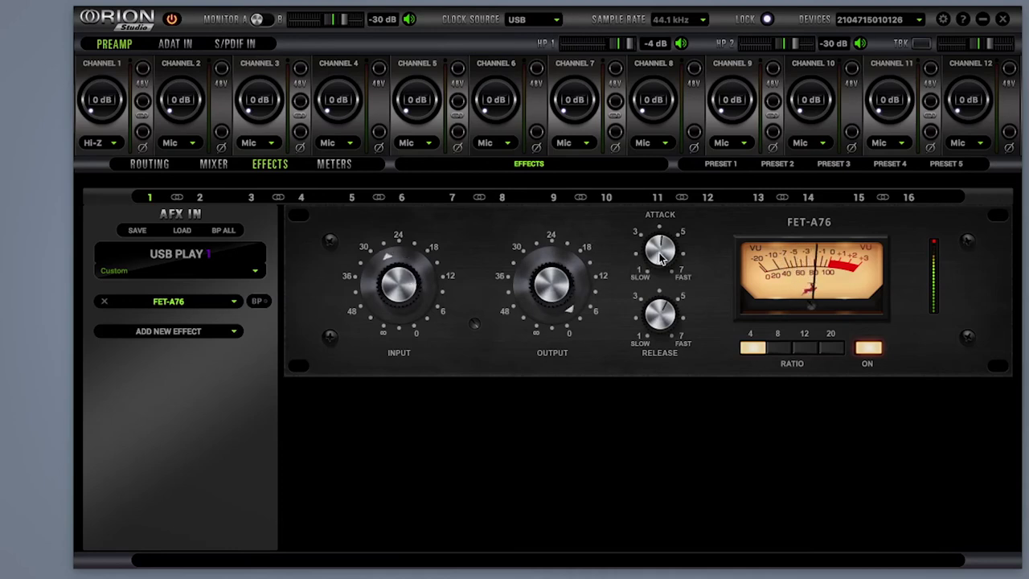